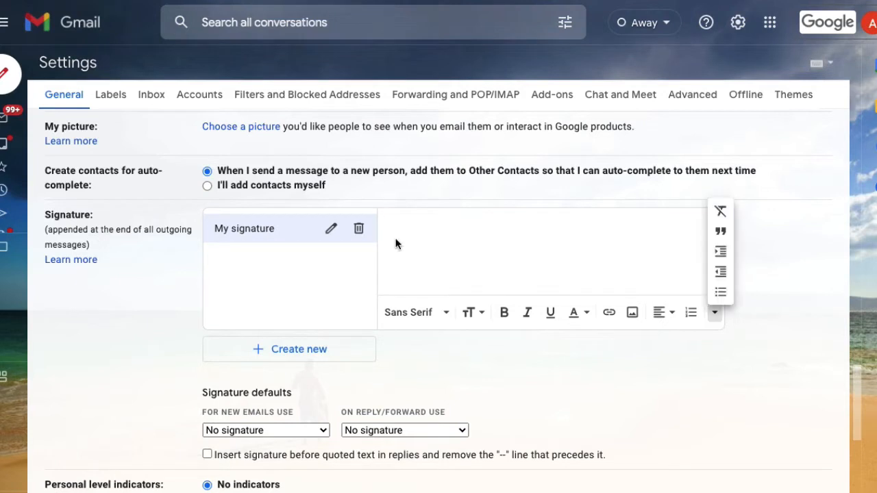
- Examine the signature editor and the default signature choices for new emails and for replies or forwards
left_click(450, 233)
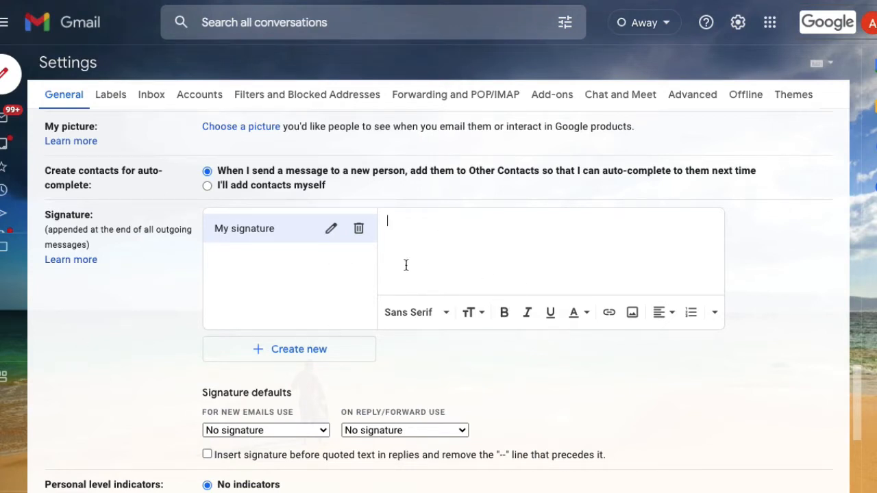
scroll(630, 404, "down", 2)
scroll(631, 410, "up", 7)
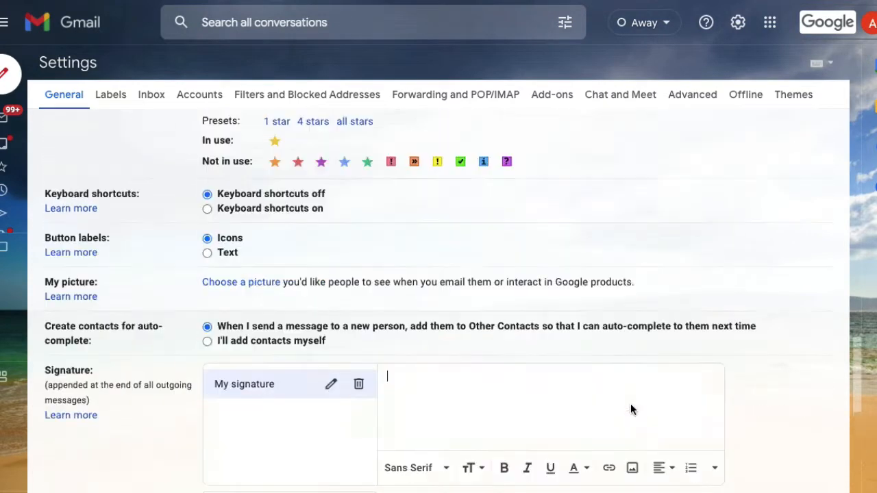
left_click(630, 405)
scroll(630, 405, "down", 4)
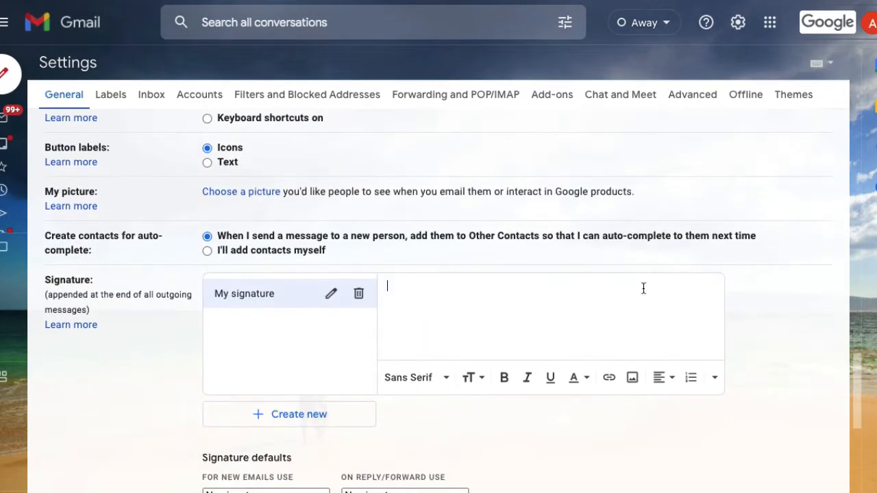
scroll(516, 350, "down", 3)
left_click(260, 331)
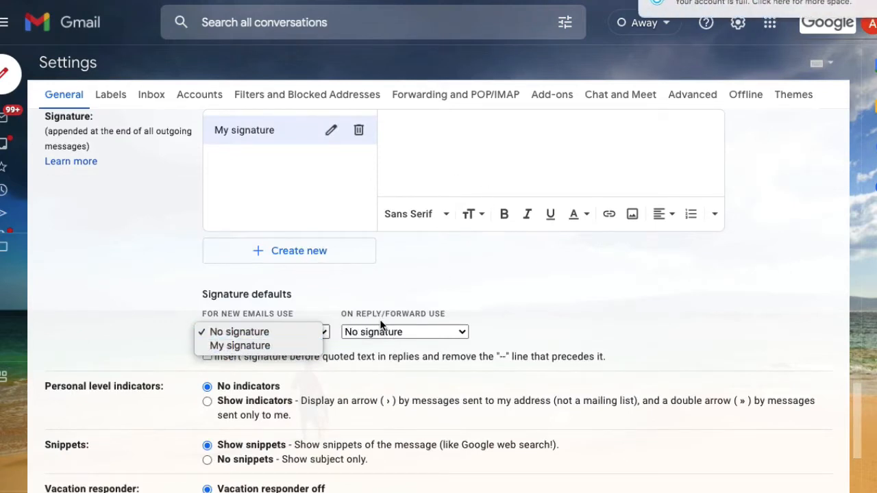
left_click(428, 331)
left_click(429, 331)
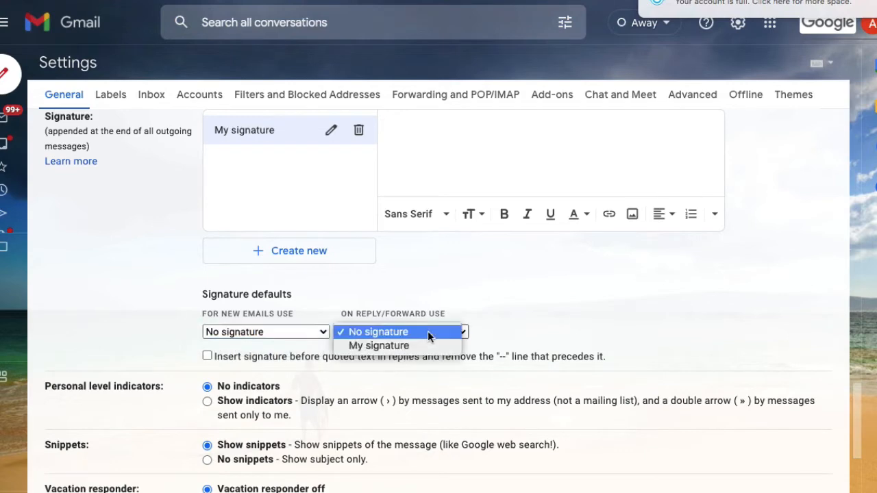
left_click(397, 386)
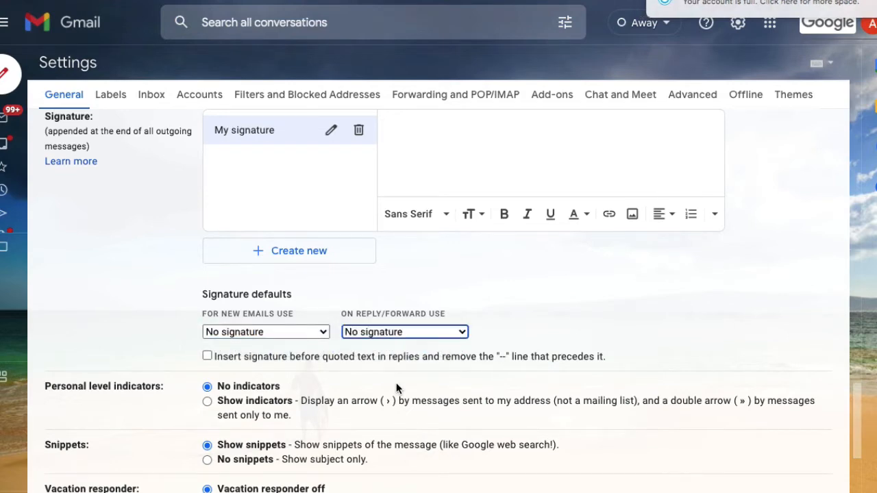
- Look through the general settings below the signature defaults, down to the vacation responder and the save option
scroll(396, 389, "down", 1)
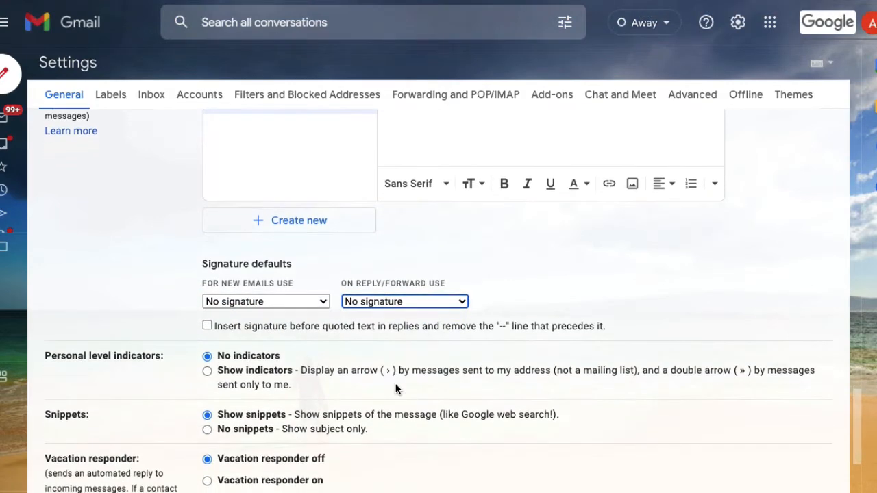
scroll(396, 389, "down", 2)
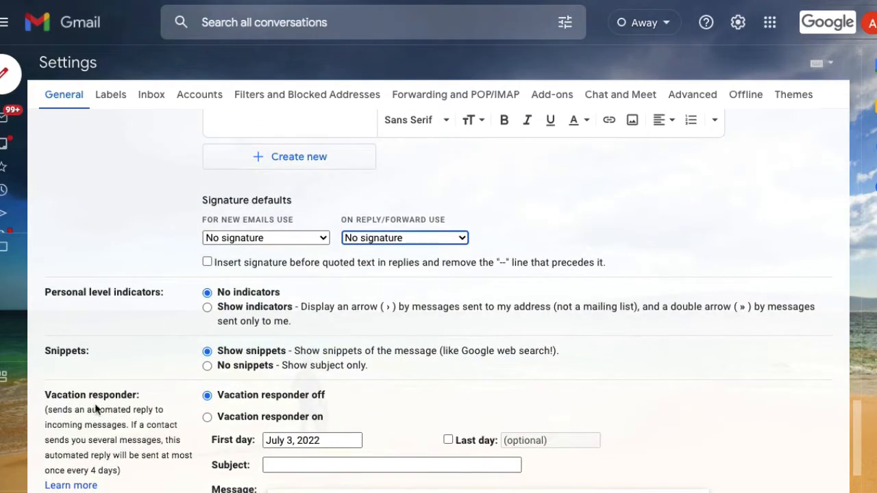
scroll(264, 410, "down", 1)
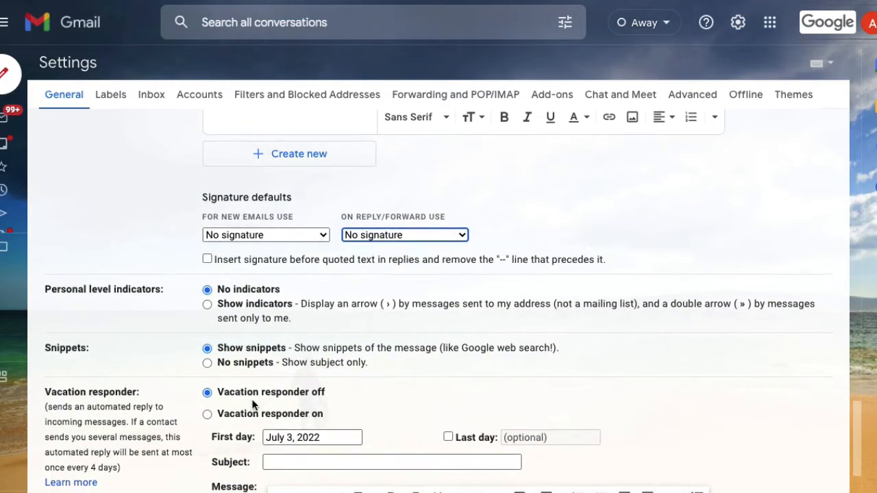
scroll(252, 405, "down", 2)
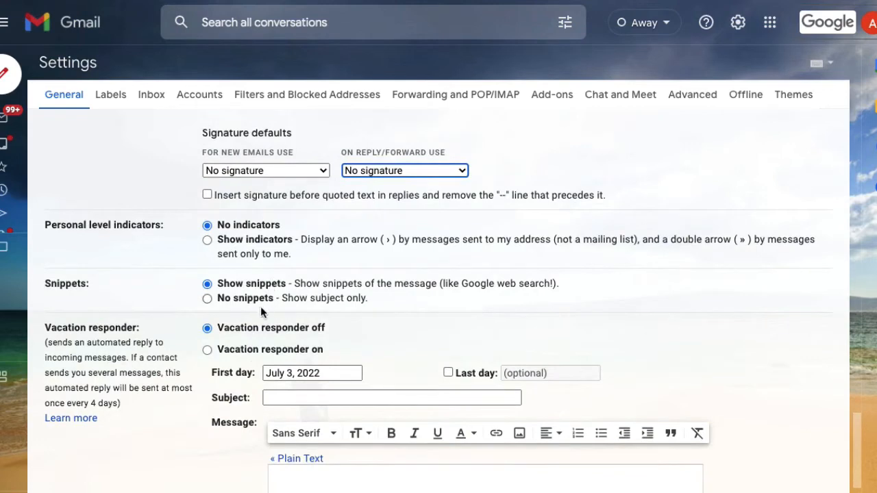
scroll(234, 421, "down", 1)
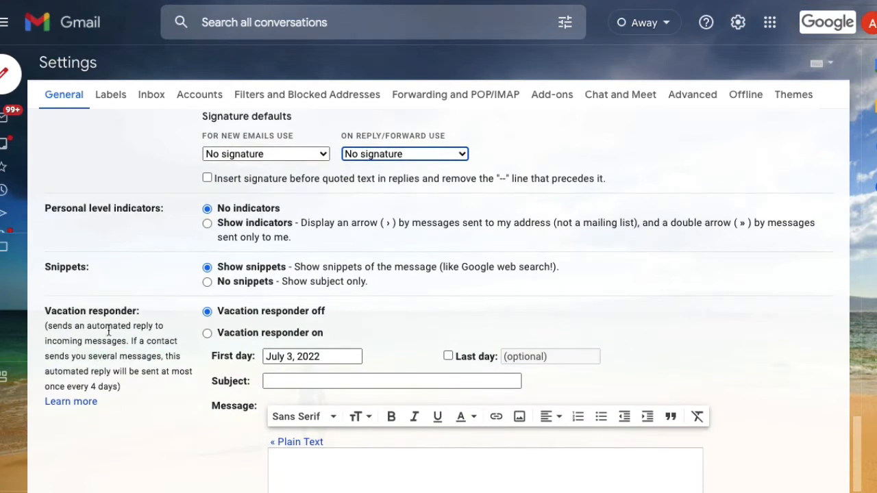
scroll(140, 431, "down", 5)
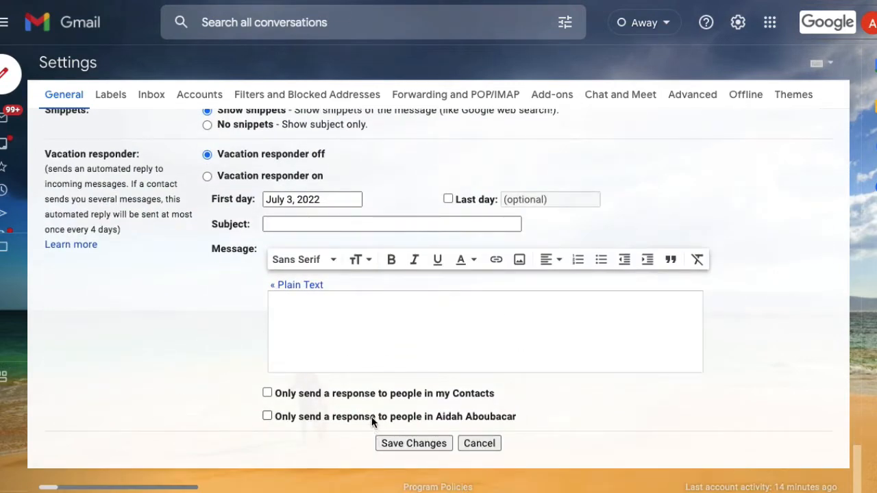
scroll(575, 348, "up", 3)
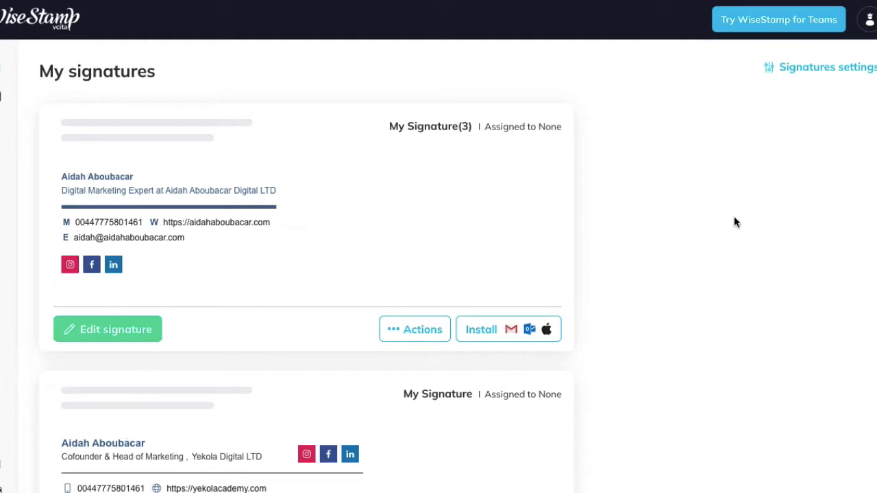
- Switch to WiseStamp and create another signature for personal use with the title My Signature
scroll(591, 260, "down", 8)
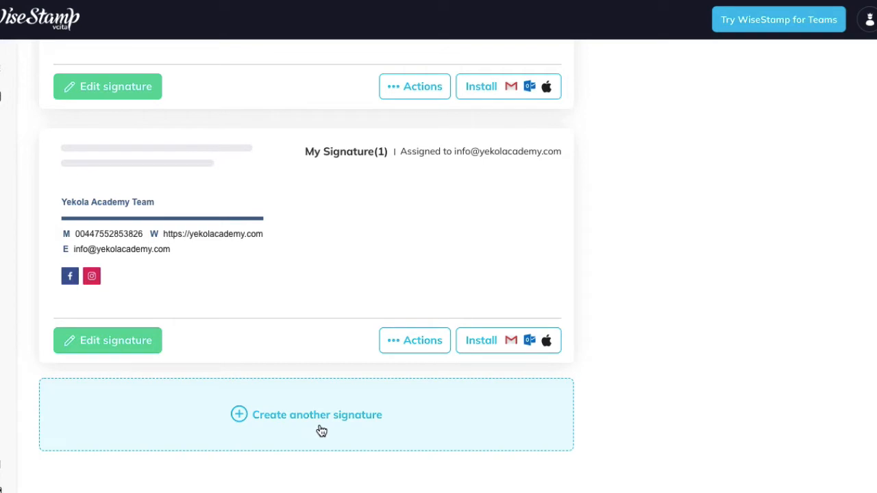
left_click(240, 417)
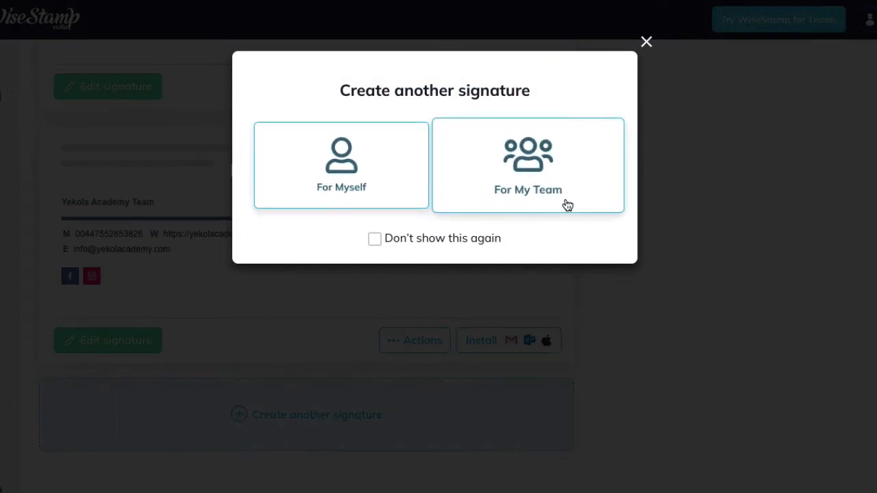
left_click(344, 189)
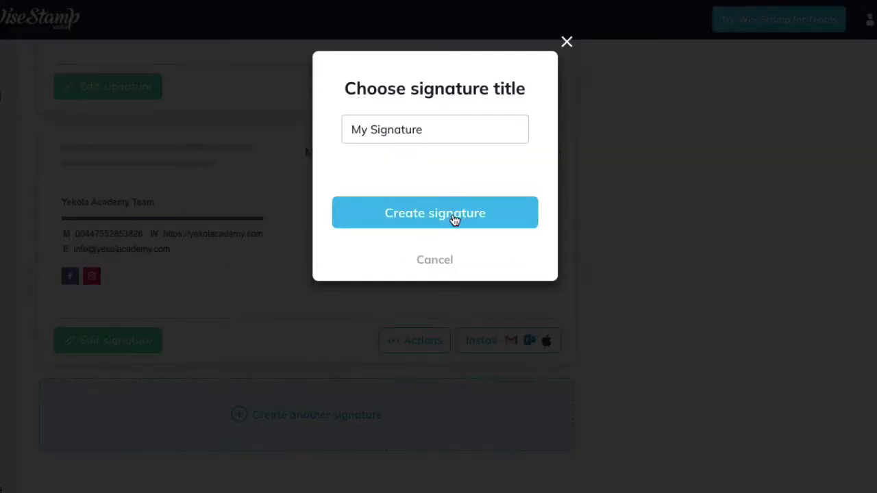
left_click(458, 217)
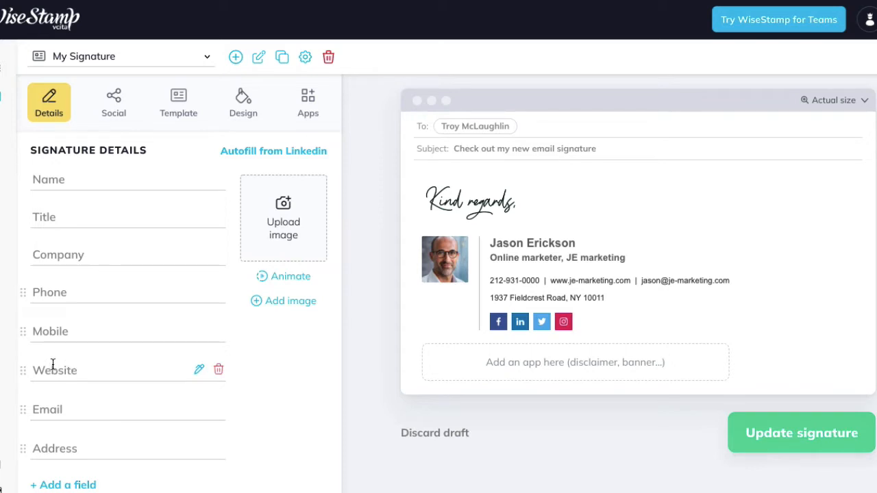
- Try the Horizontal, Wide, Compact and Corporate templates in turn on the new signature
left_click(185, 100)
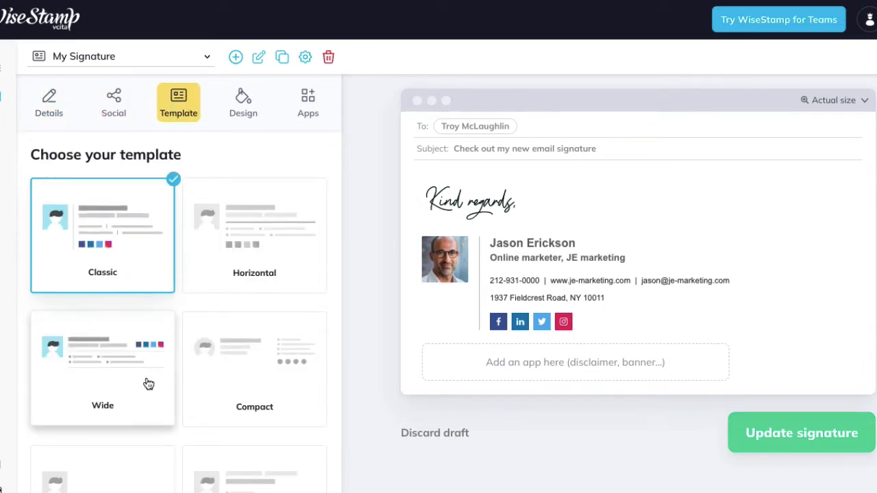
scroll(146, 384, "down", 2)
scroll(93, 343, "up", 2)
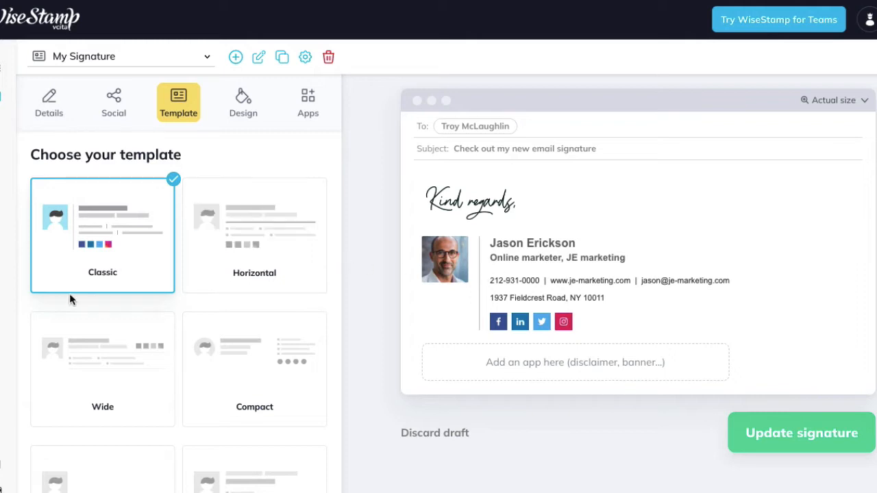
left_click(248, 239)
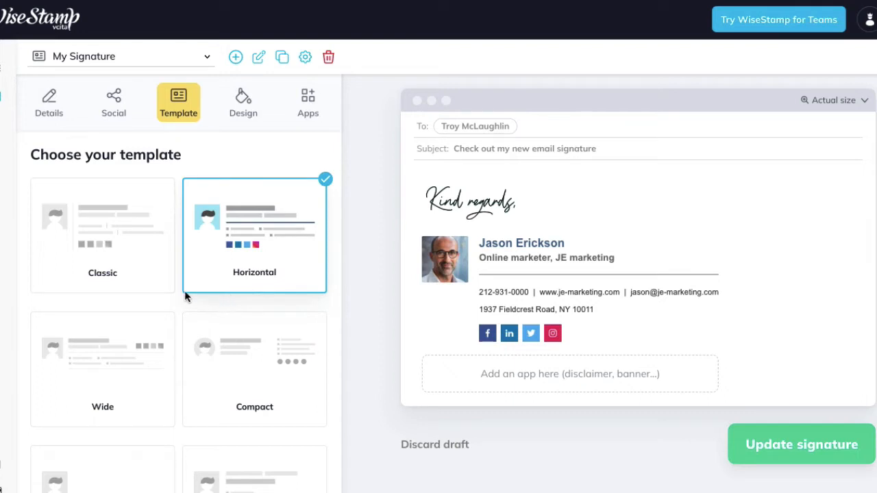
left_click(108, 379)
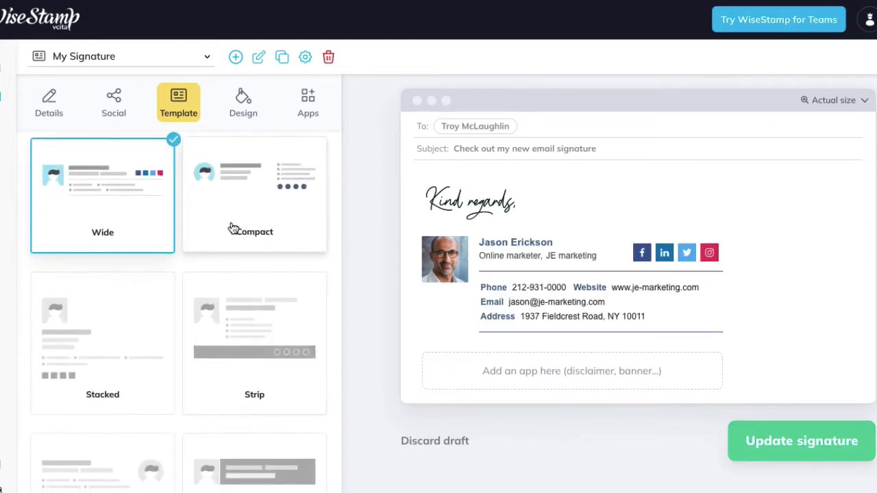
left_click(233, 228)
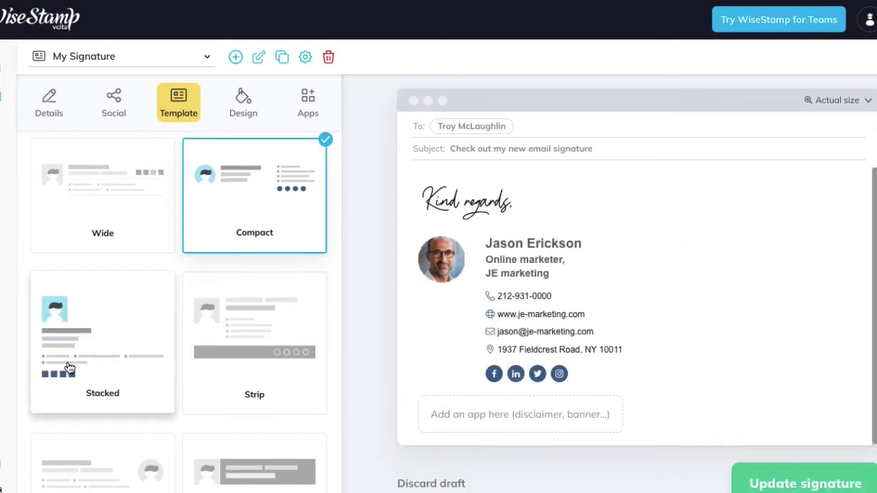
scroll(68, 364, "down", 3)
scroll(68, 364, "down", 3)
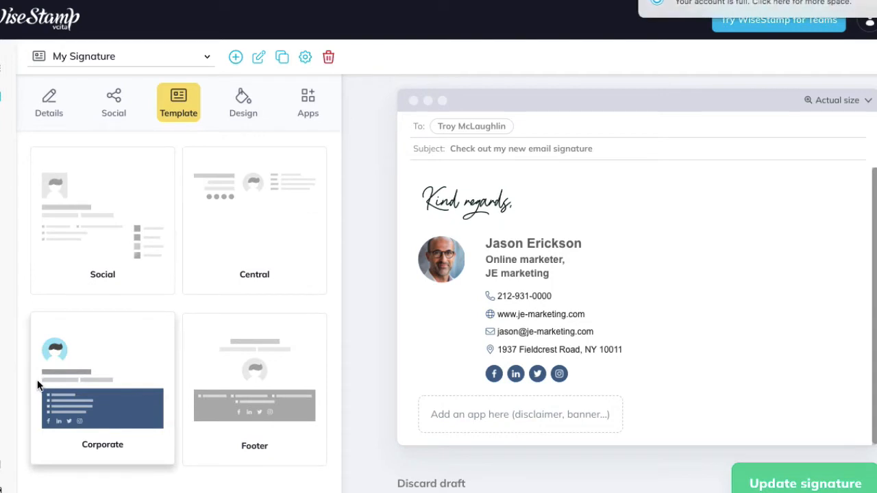
left_click(108, 368)
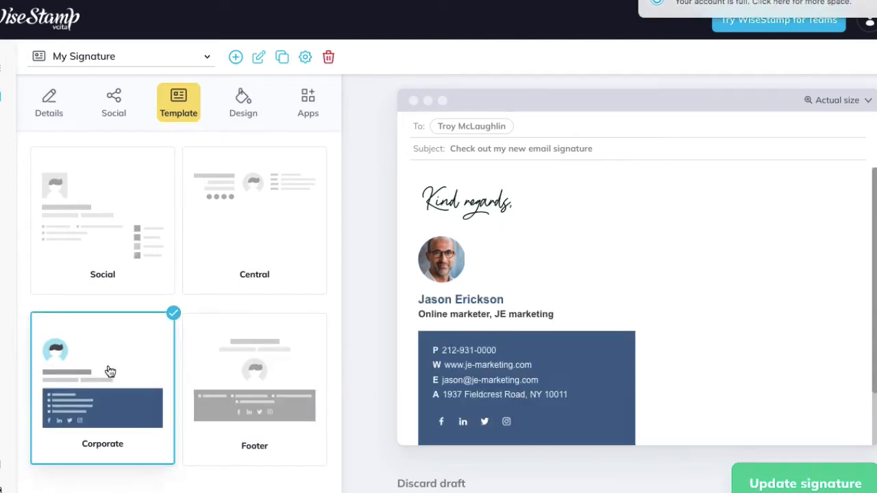
scroll(658, 351, "down", 1)
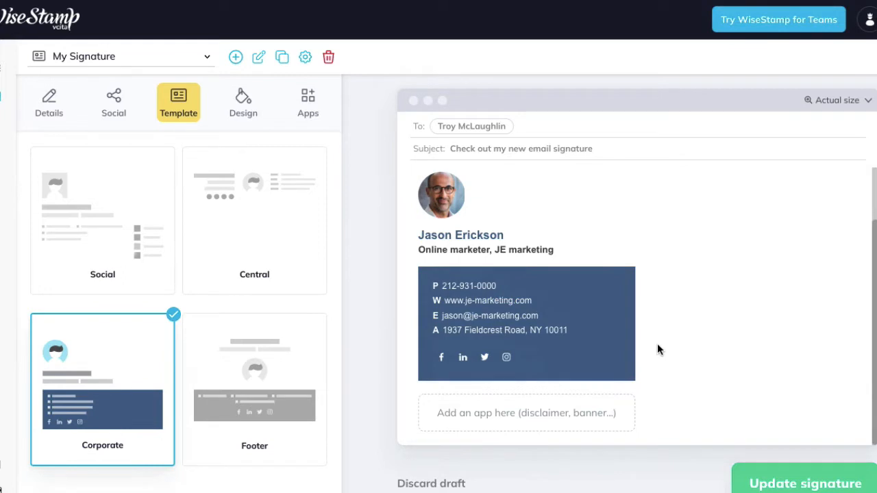
- Apply the Classic template to the signature
scroll(191, 356, "up", 3)
scroll(192, 356, "up", 3)
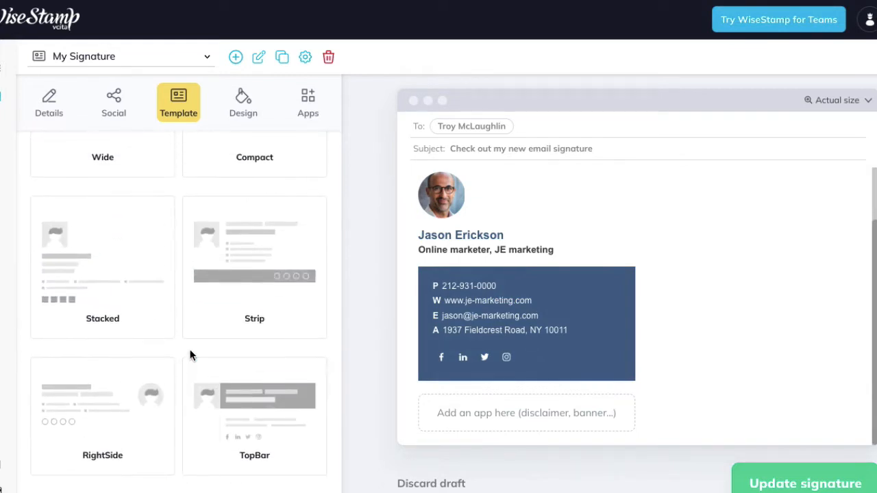
scroll(191, 355, "up", 4)
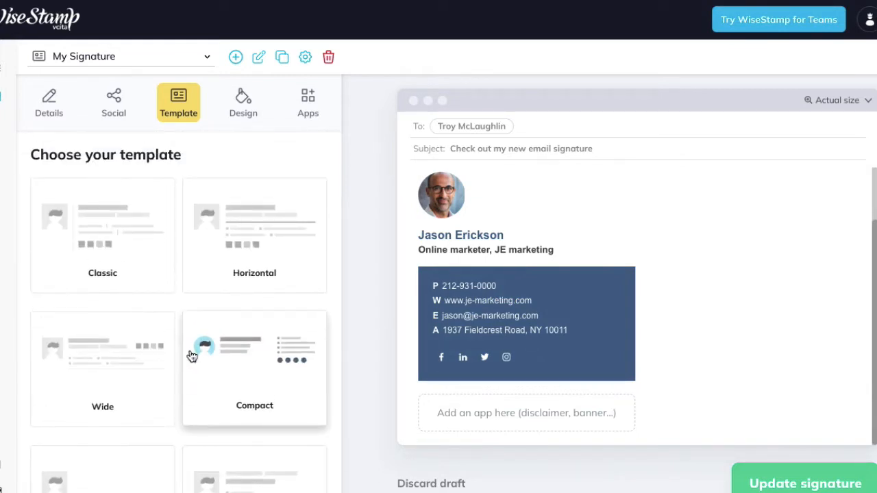
left_click(82, 280)
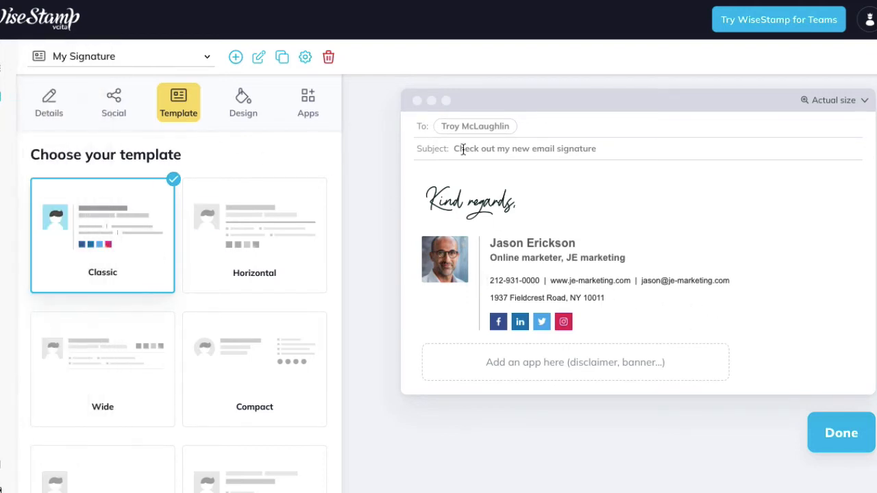
- Autofill the signature details from the saved contact profile, covering name, company, phone, website and email
left_click(49, 112)
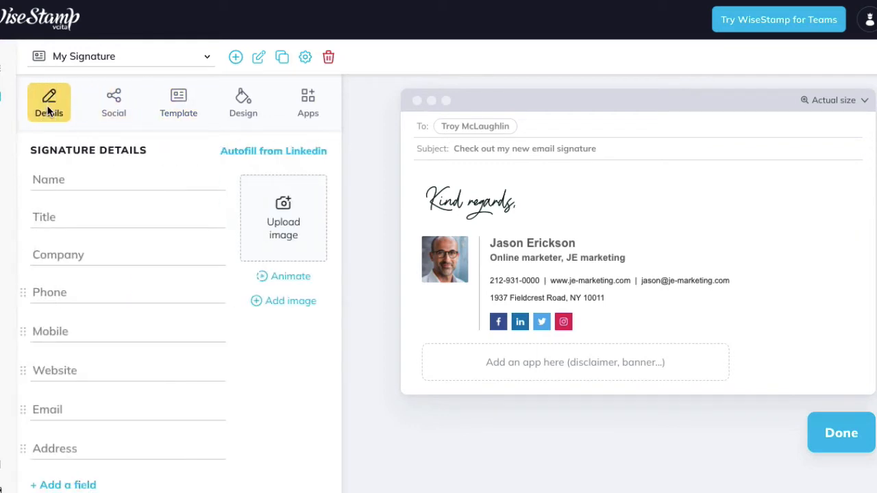
left_click(82, 182)
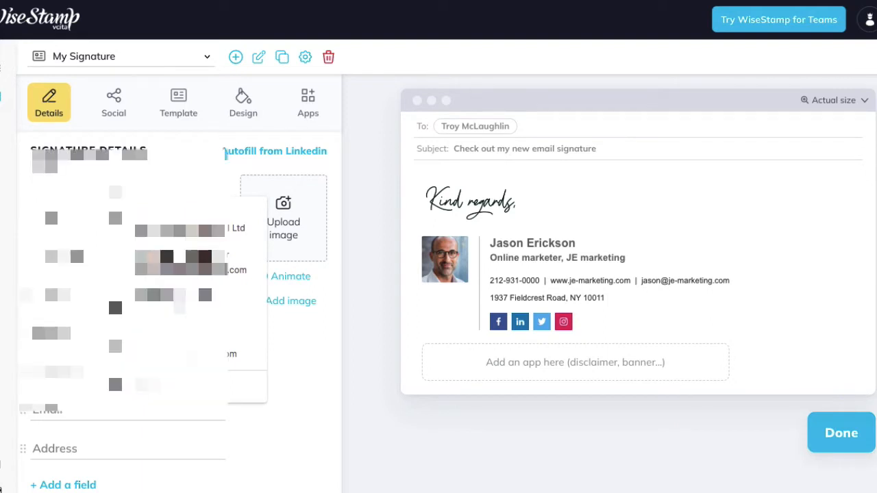
left_click(182, 226)
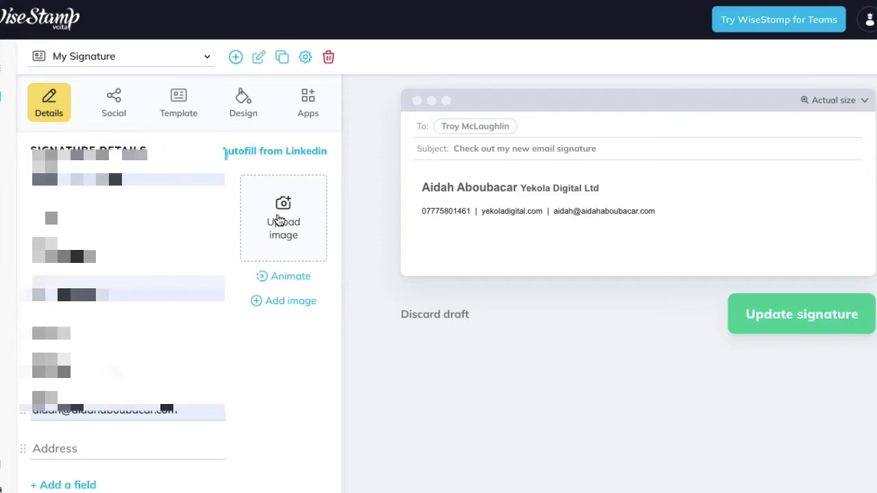
- Upload the portrait photo from a local file and crop it to 1:1 around the face
left_click(283, 221)
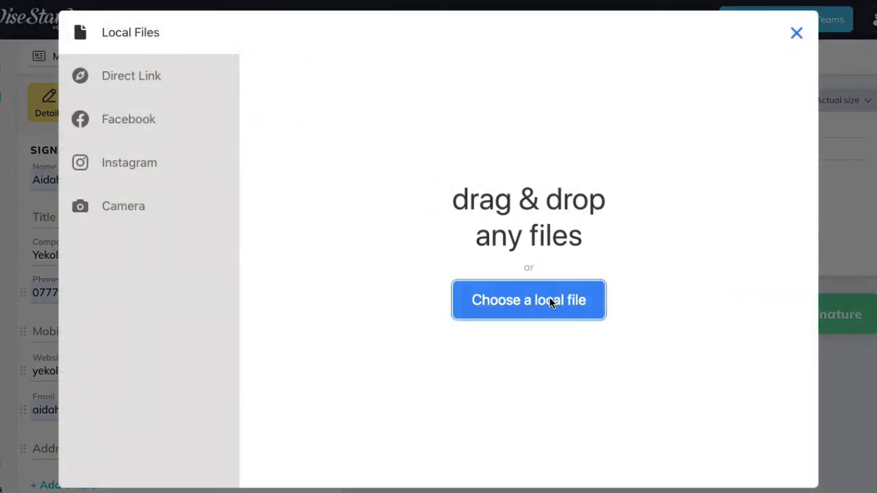
left_click(555, 302)
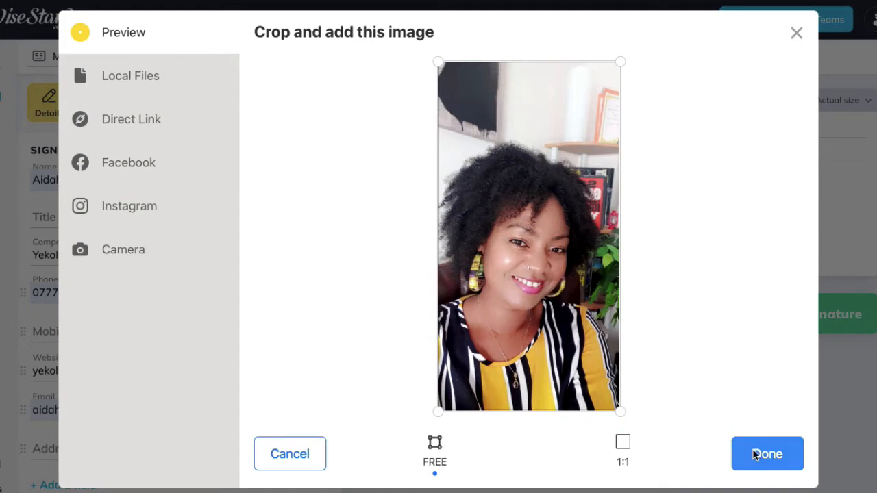
left_click(621, 443)
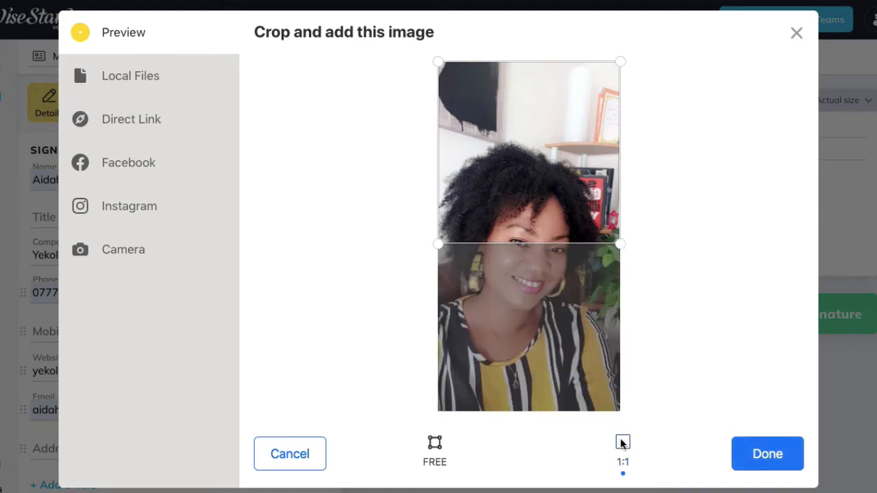
left_click_drag(495, 134, 496, 216)
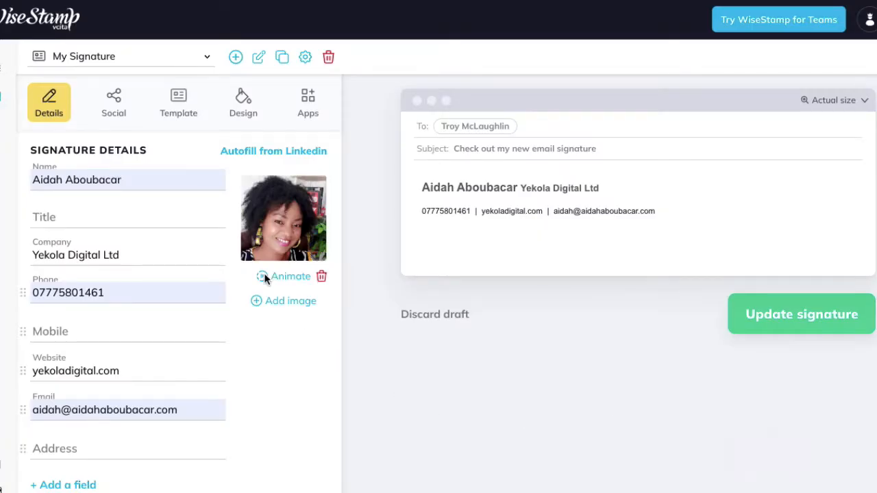
- Review the signature's social profile links and its font, color and image design options
left_click(110, 112)
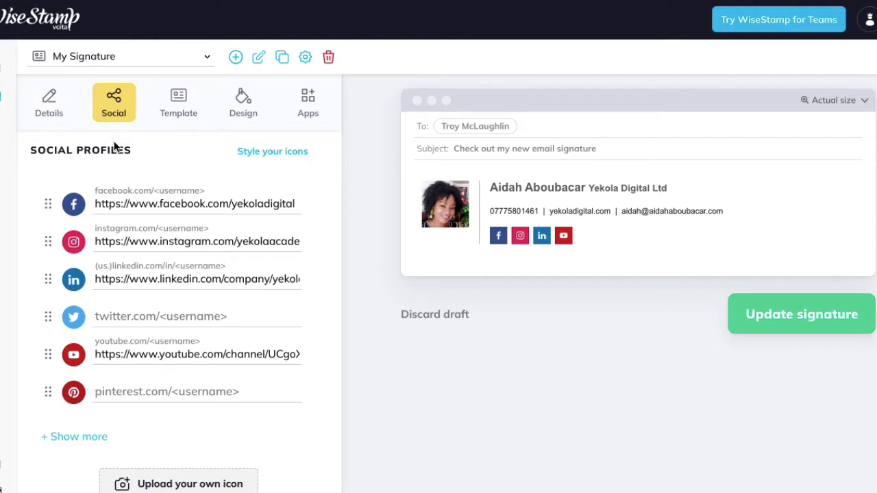
left_click(253, 108)
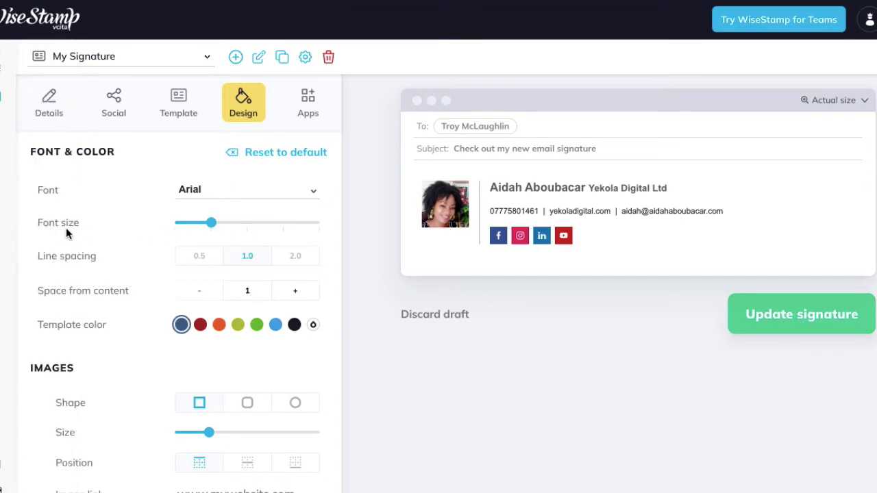
mouse_move(210, 223)
left_mouse_down()
mouse_move(220, 225)
mouse_move(194, 228)
mouse_move(281, 227)
mouse_move(192, 228)
mouse_move(221, 226)
mouse_move(211, 227)
left_mouse_up()
scroll(110, 342, "down", 7)
scroll(110, 343, "up", 1)
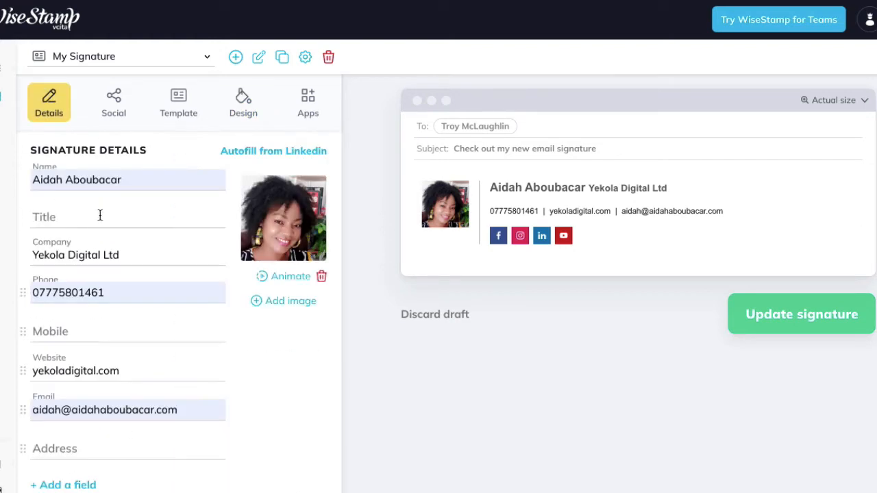
- Enter "Co-Founder a" as the title in the signature details
left_click(60, 216)
type("Co-Founder a")
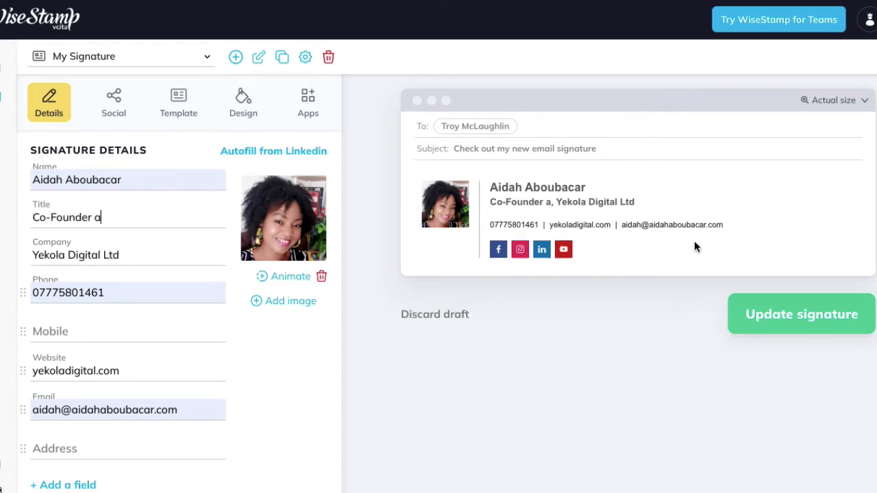
scroll(81, 204, "down", 1)
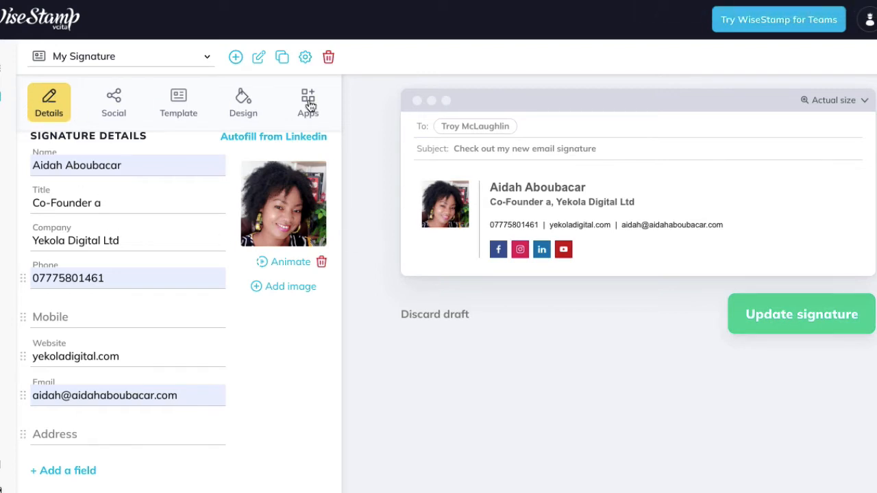
- Examine the signature's social profile links and the full range of additional social network icons
left_click(243, 99)
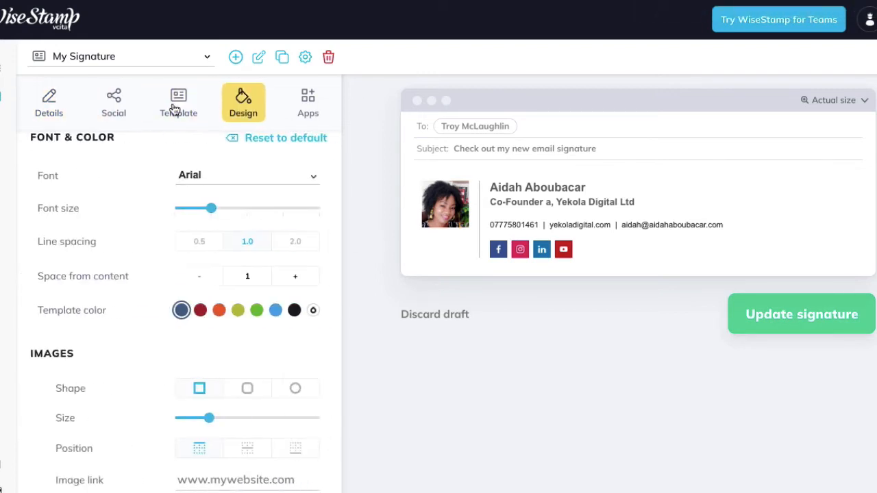
left_click(120, 111)
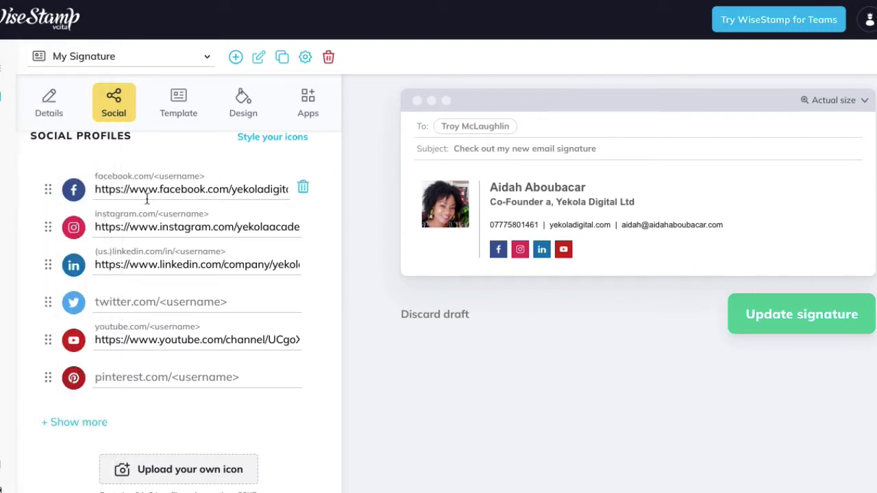
scroll(89, 269, "up", 1)
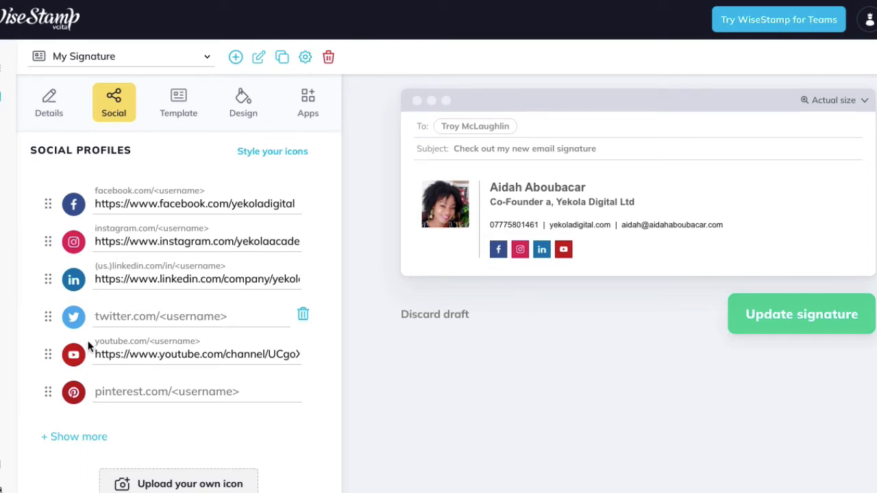
scroll(168, 407, "down", 1)
left_click(94, 403)
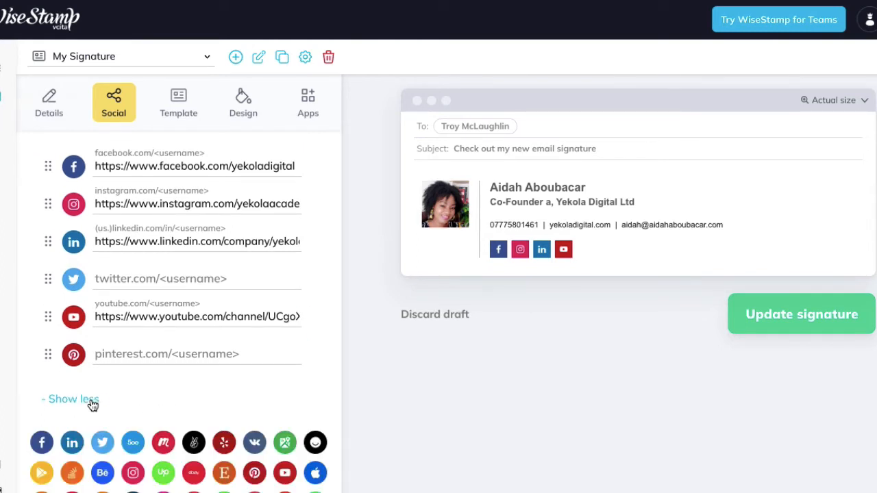
scroll(148, 391, "down", 3)
scroll(159, 383, "down", 1)
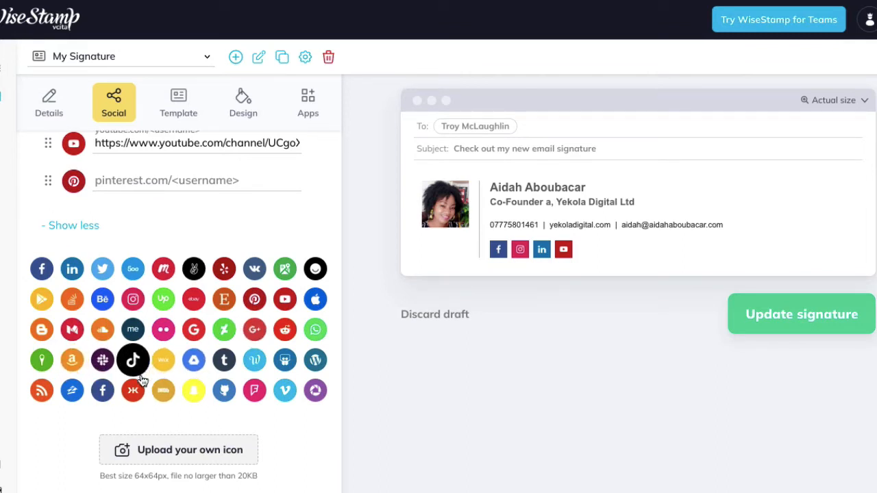
scroll(135, 361, "up", 1)
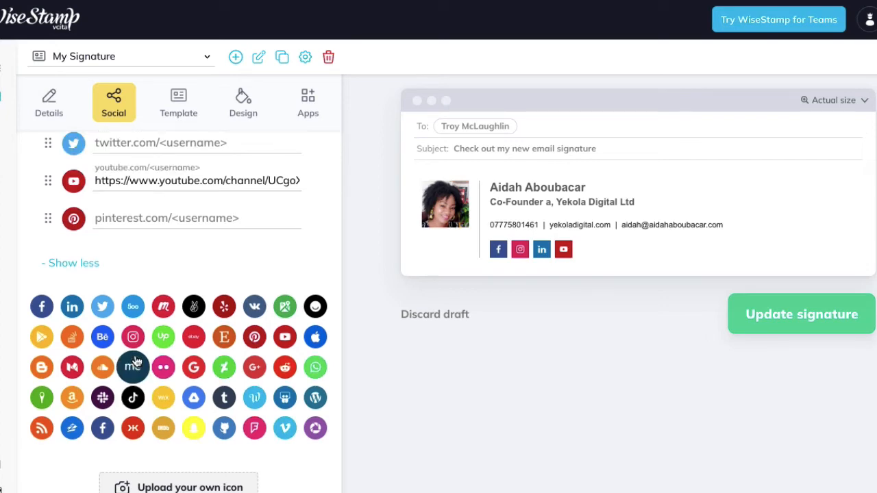
scroll(117, 212, "up", 3)
scroll(122, 213, "up", 2)
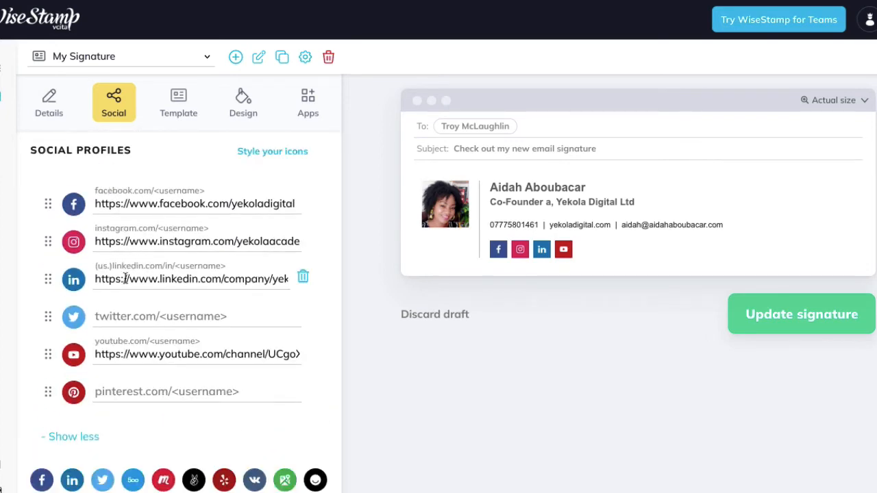
left_click(76, 436)
- Upload the Yekola Digital banner image from a local file with the Upload my banner app
left_click(308, 103)
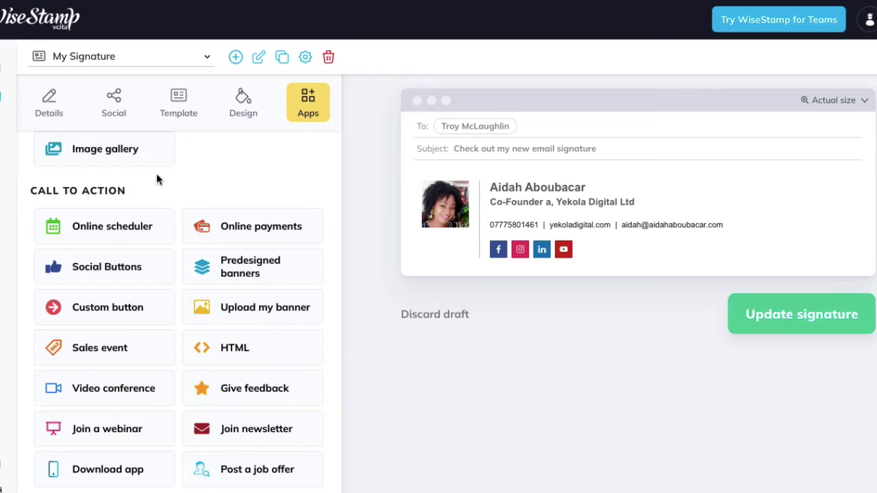
left_click(130, 228)
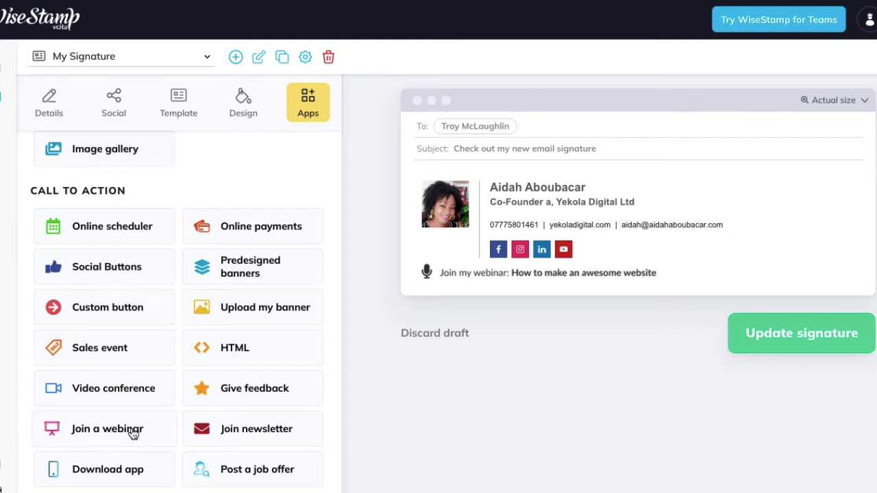
left_click(258, 310)
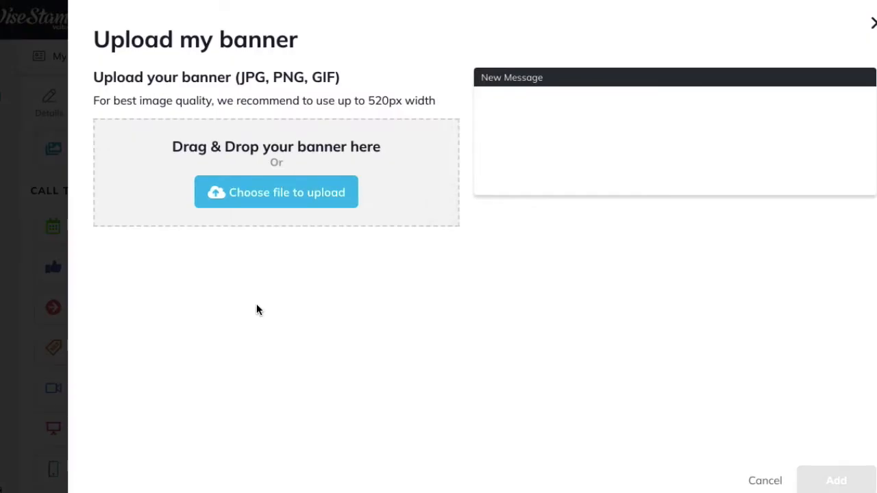
left_click(293, 190)
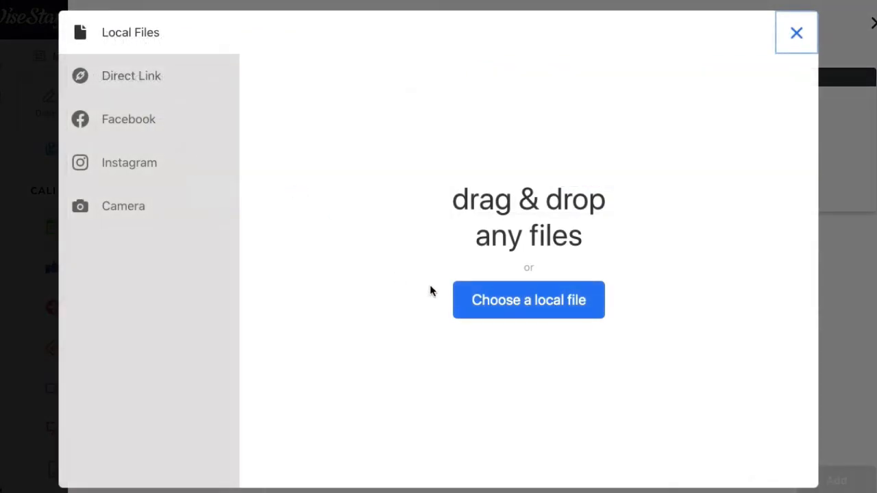
left_click(529, 295)
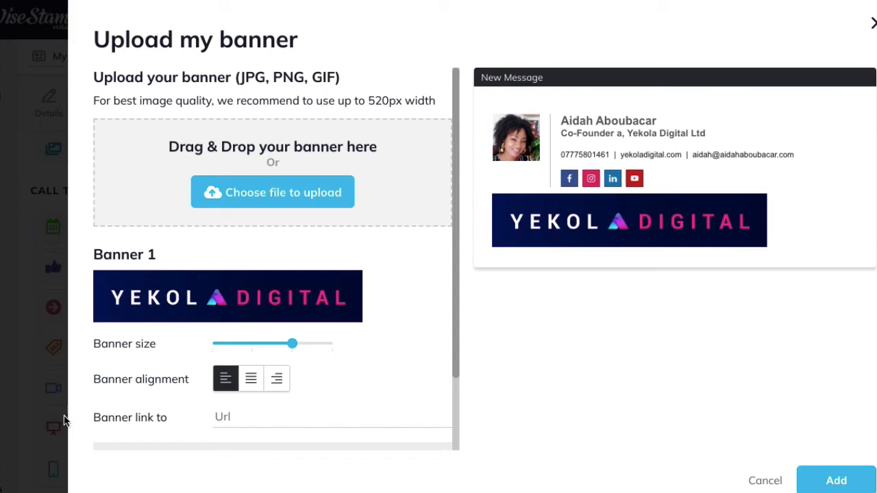
left_click_drag(291, 344, 261, 366)
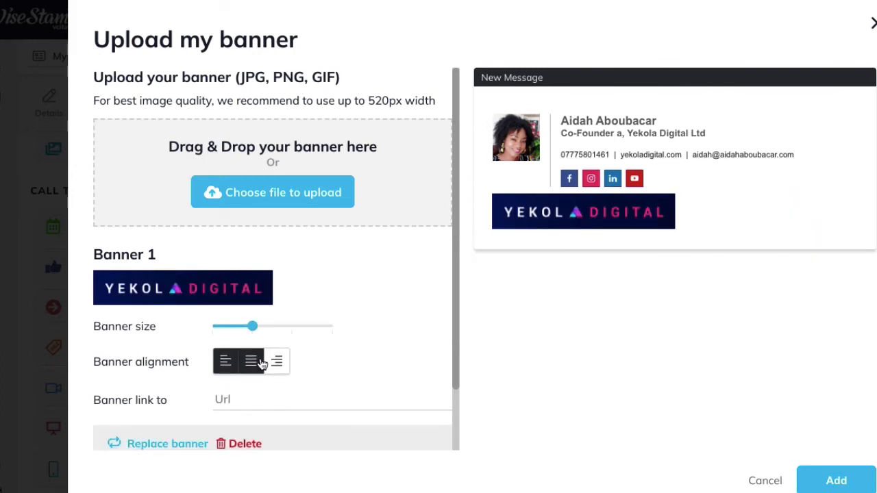
left_click(217, 399)
type("https://yekoladigital.com/")
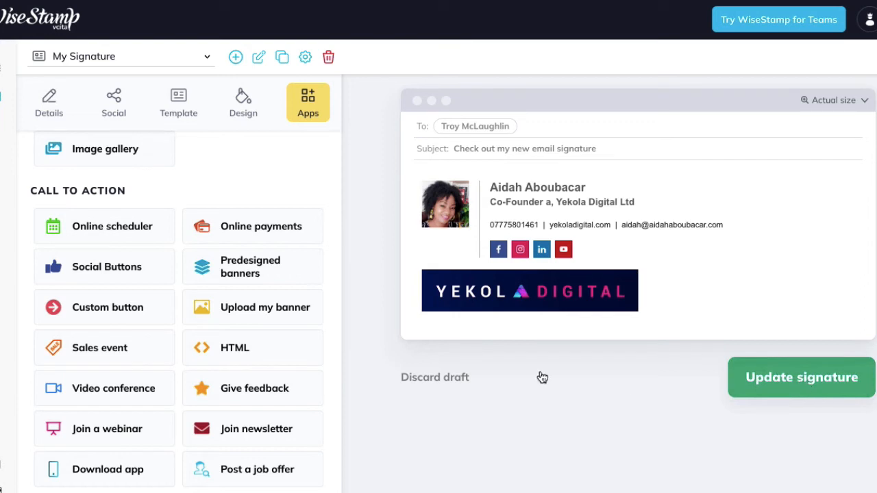
- Rename the signature as "Youtube tutorial"
left_click(196, 67)
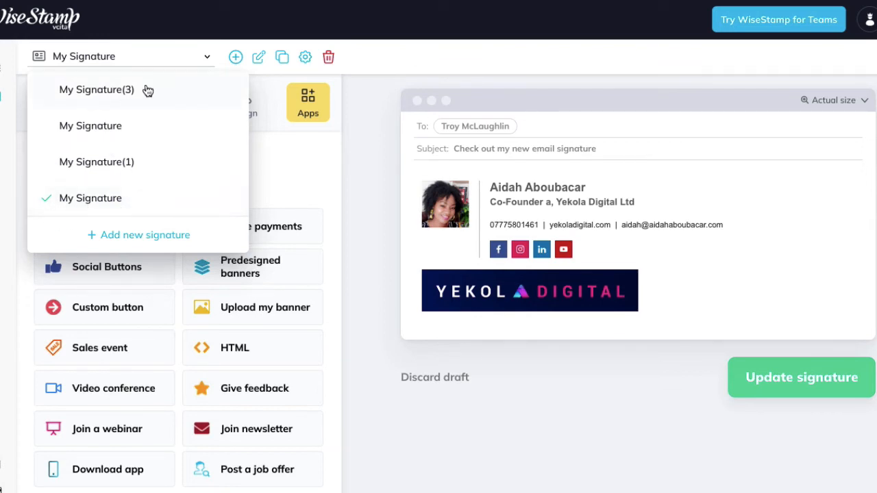
left_click(257, 58)
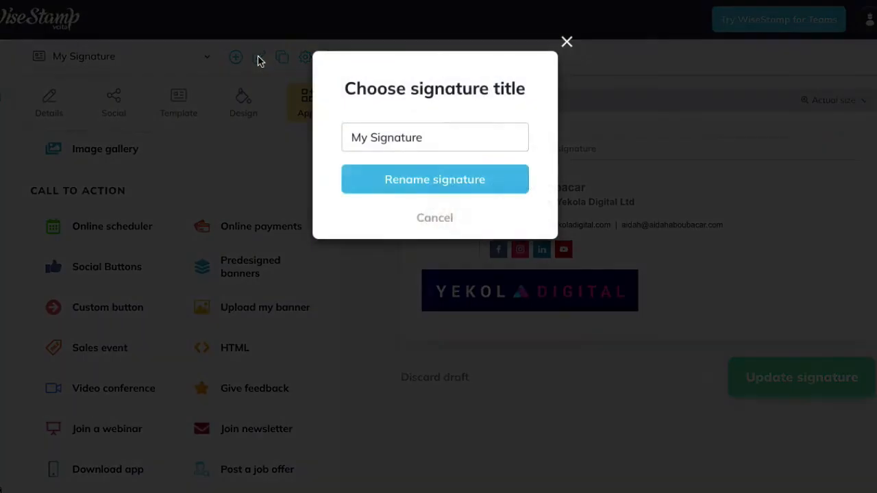
left_click_drag(437, 139, 349, 141)
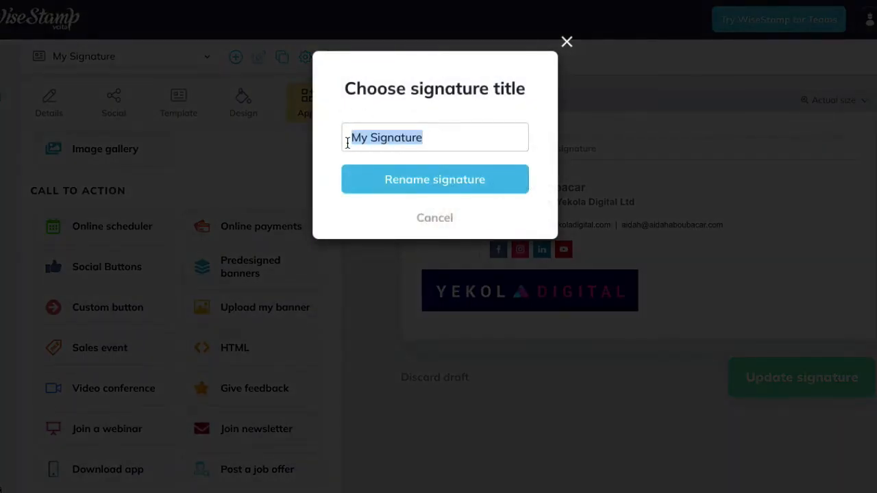
type("Youtube tutorial")
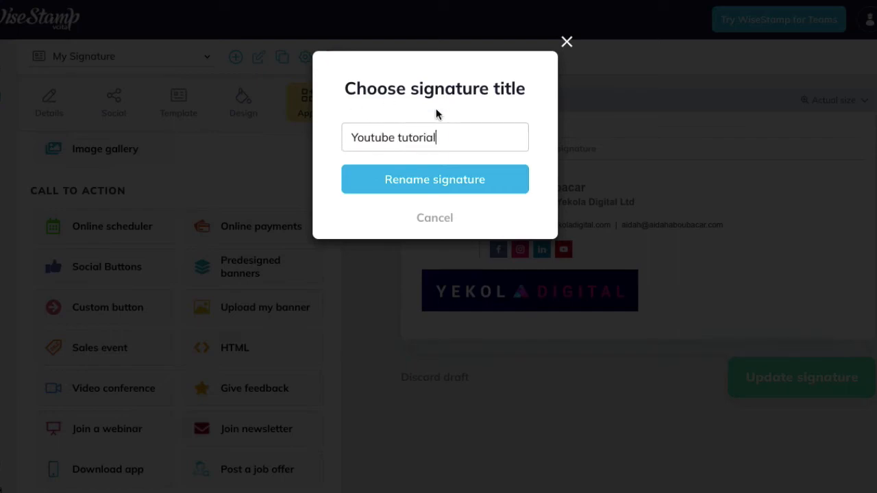
left_click(398, 184)
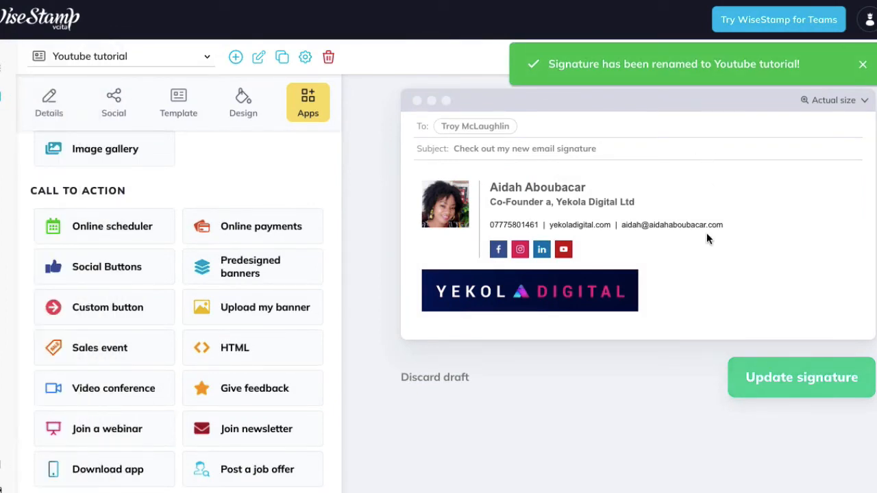
- Save the updated signature and switch to a refreshed Gmail inbox
left_click(824, 382)
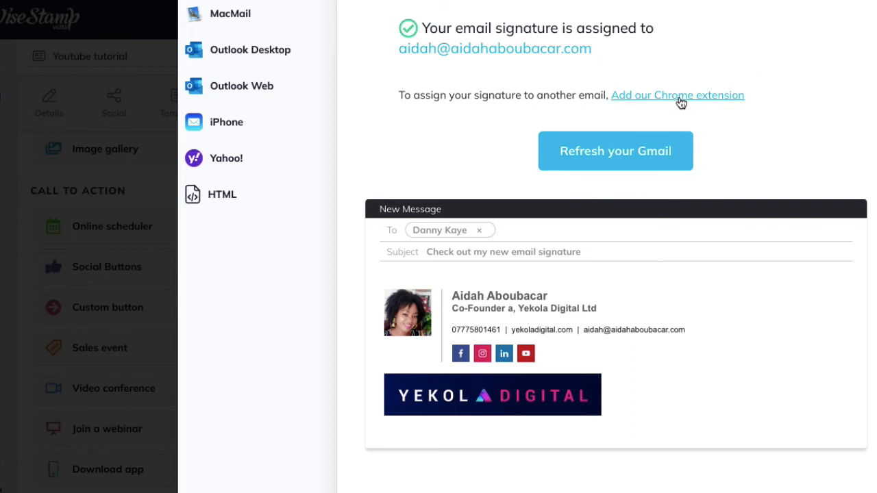
left_click(636, 158)
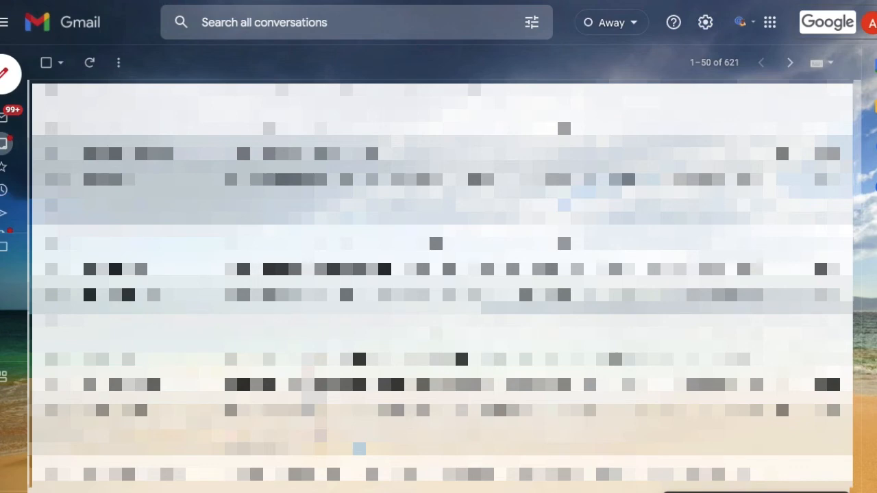
left_click(819, 0)
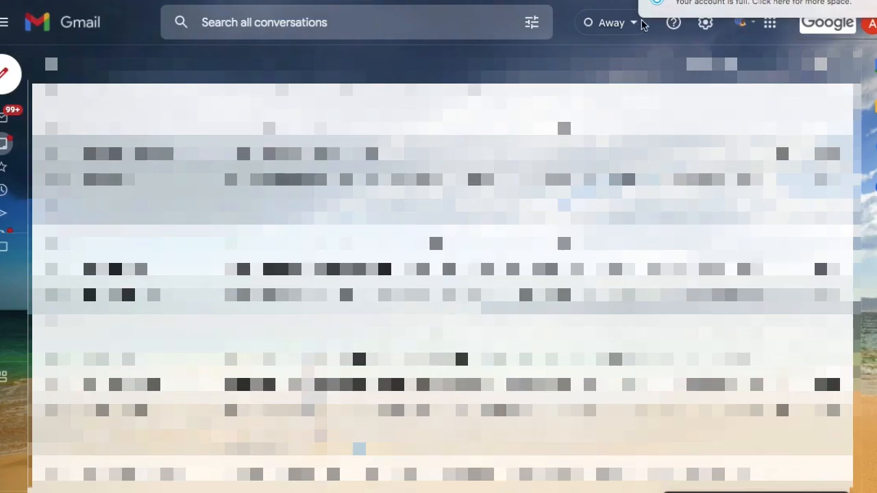
- Start a new Gmail message and choose the Youtube tutorial signature for it
left_click(3, 79)
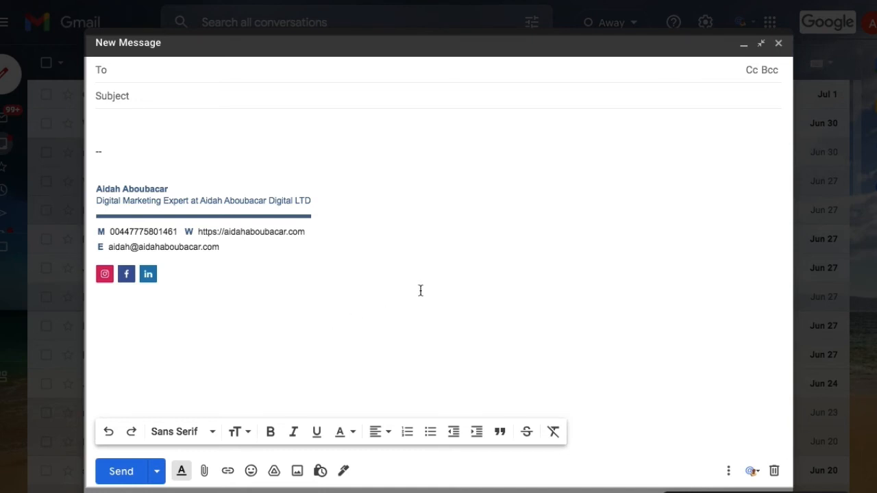
left_click(751, 472)
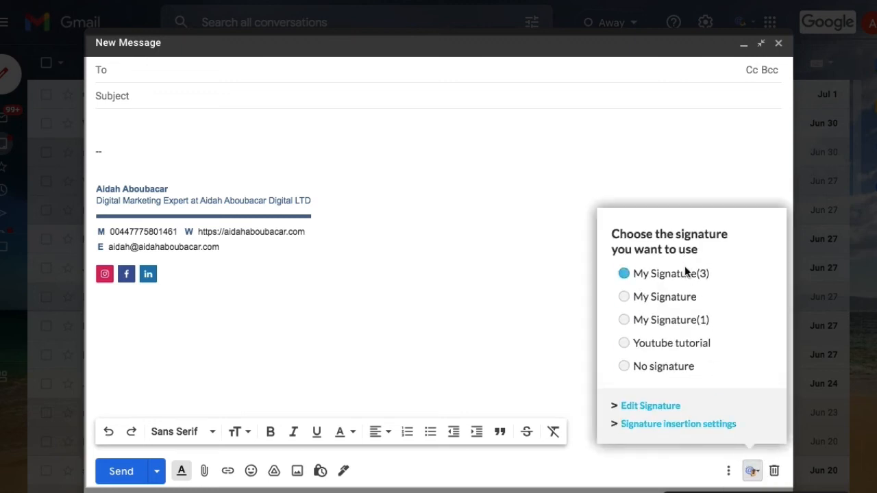
left_click(675, 370)
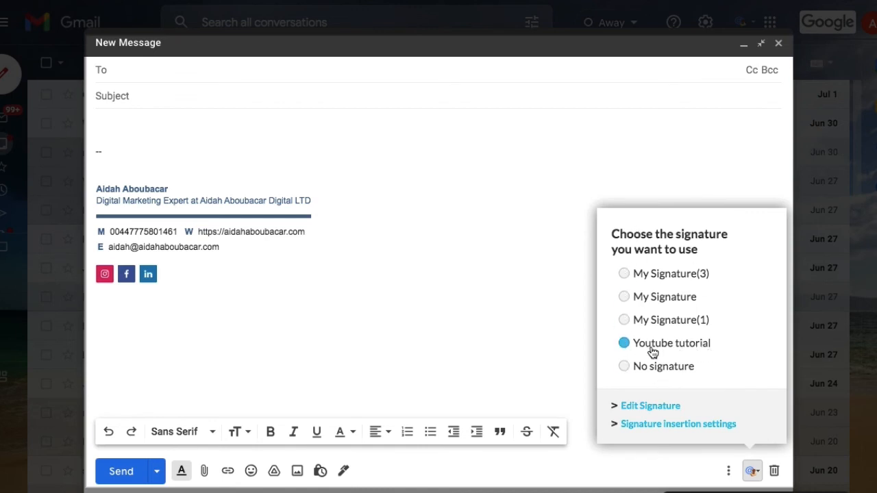
left_click(652, 349)
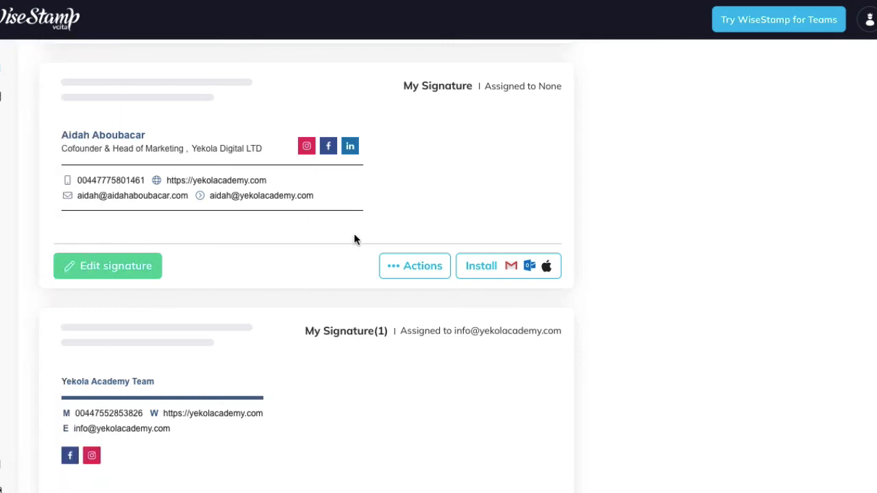
- Reopen the Youtube tutorial signature from the WiseStamp signature list and set its title to "Co-Founder at"
scroll(353, 233, "down", 5)
scroll(354, 242, "down", 2)
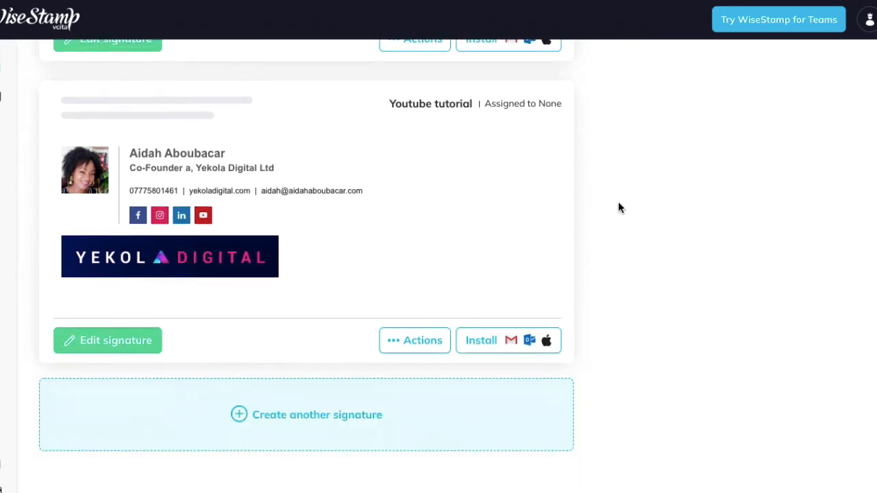
left_click(105, 351)
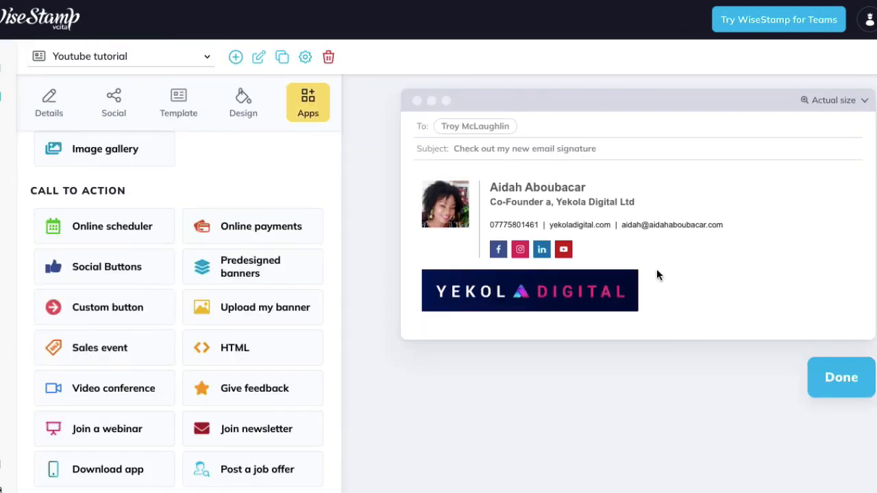
left_click(50, 114)
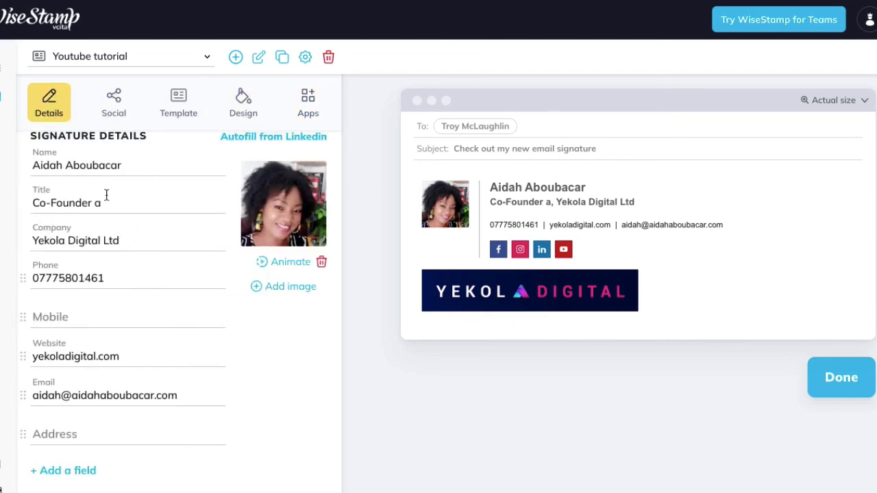
left_click(105, 202)
type("t")
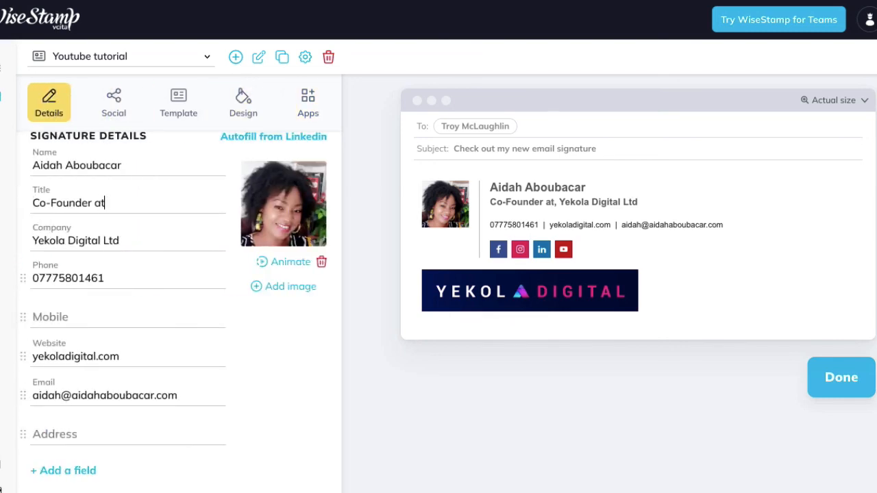